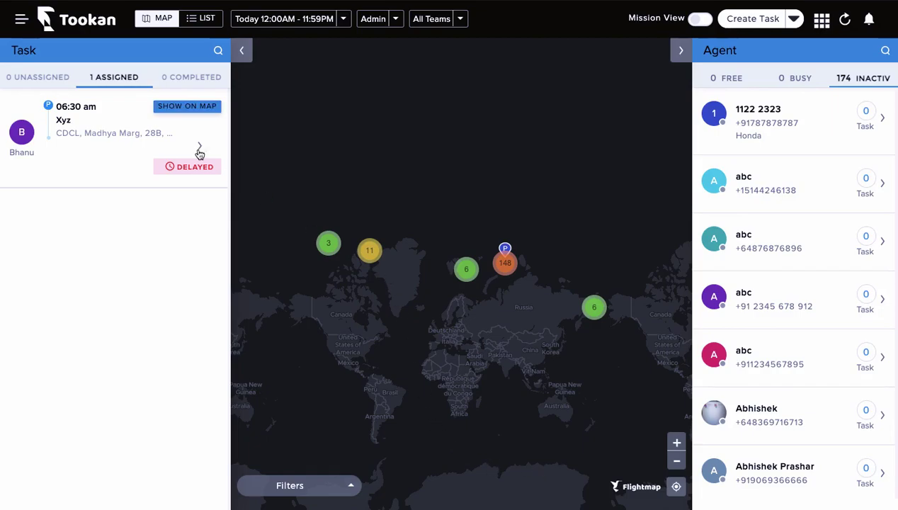
Go to Settings > Customer Apps to view the seven vehicle catalogs with their fares
click(20, 22)
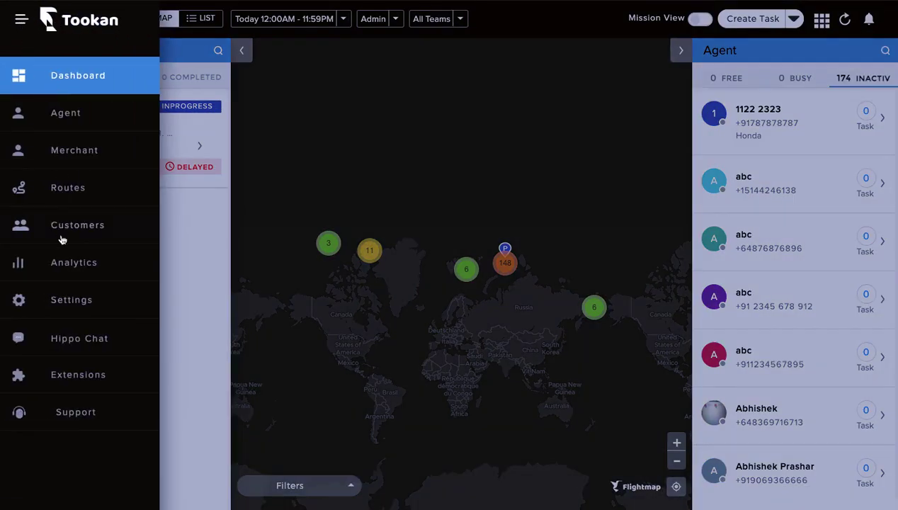
click(66, 301)
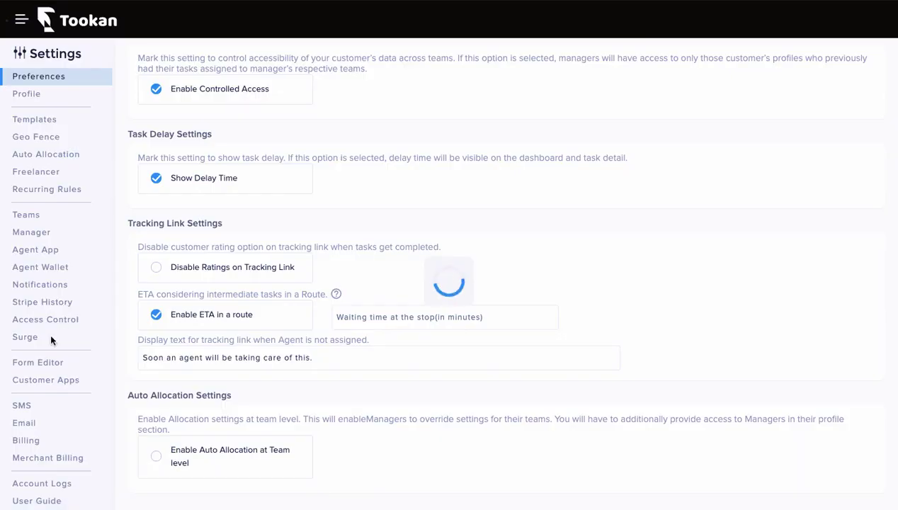
click(44, 381)
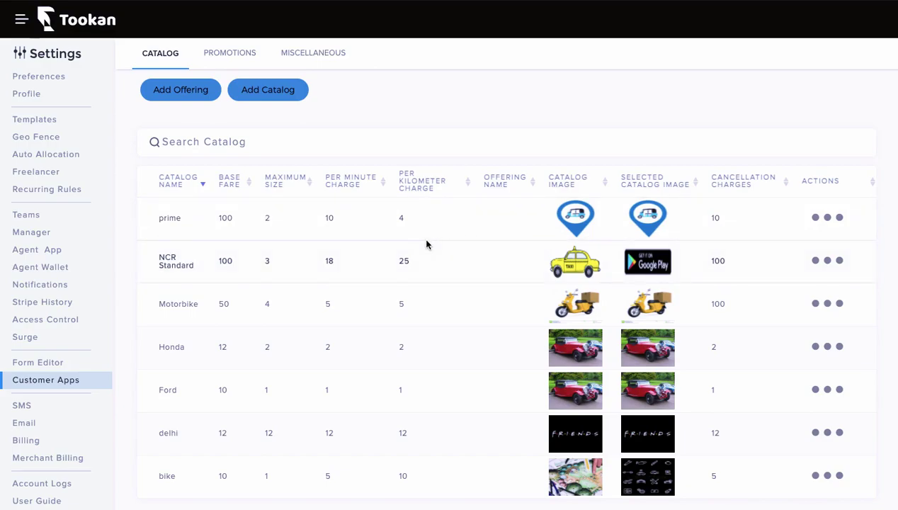
Open the prime catalog entry for editing, then cancel without changing it
click(821, 221)
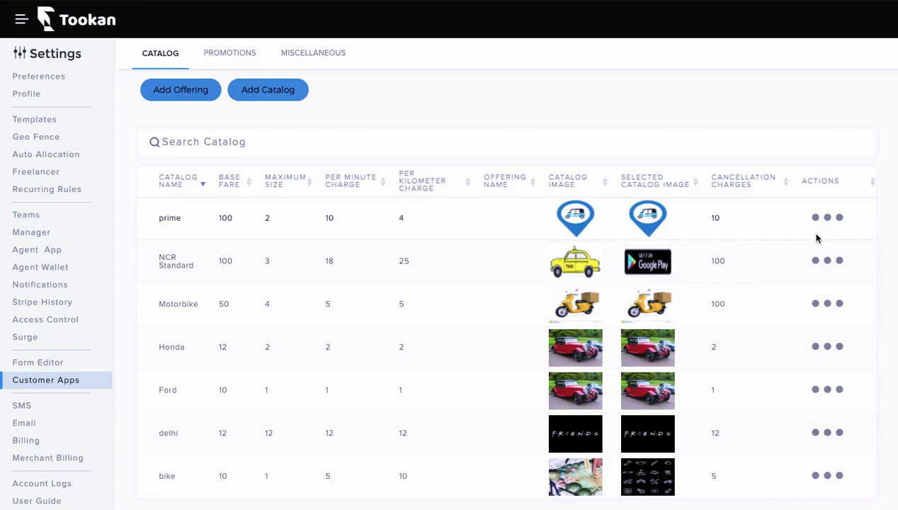
click(821, 228)
click(830, 243)
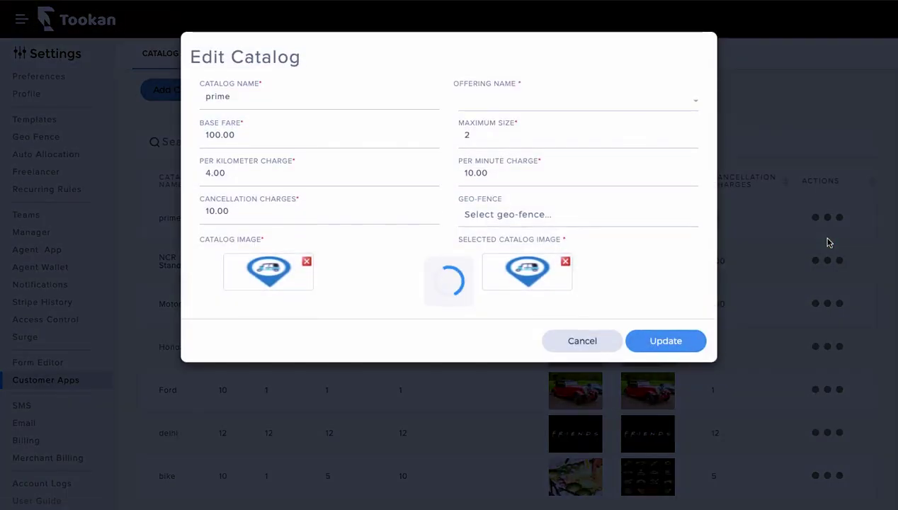
click(581, 339)
scroll(399, 367, down, 2)
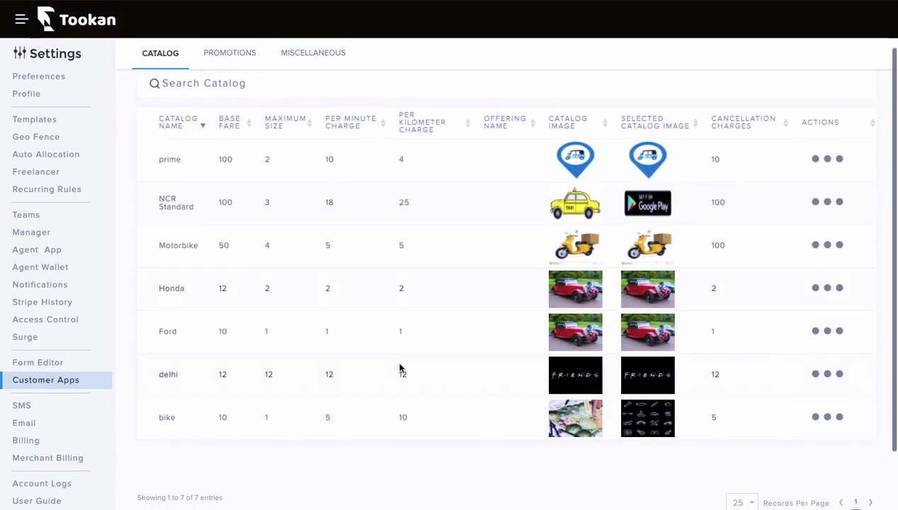
Start a new promotion from the Promotions list and scroll through the form
click(223, 62)
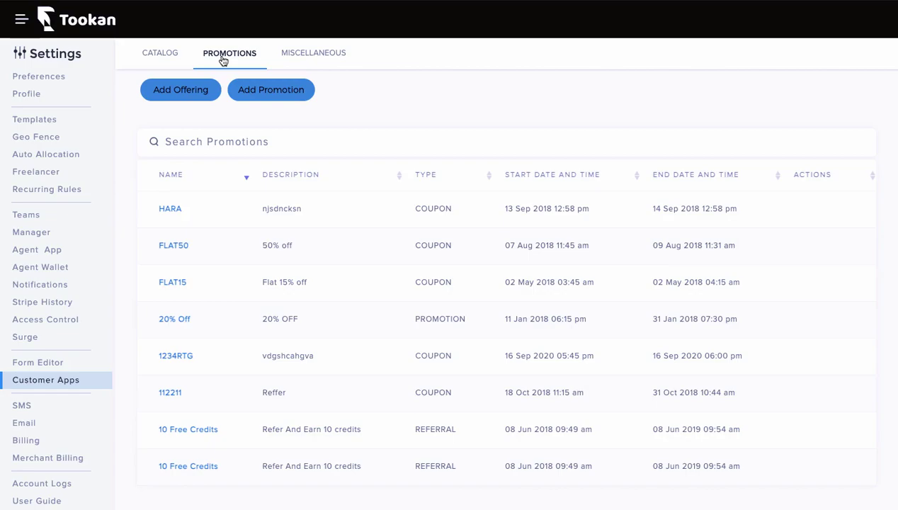
click(271, 95)
scroll(254, 215, down, 1)
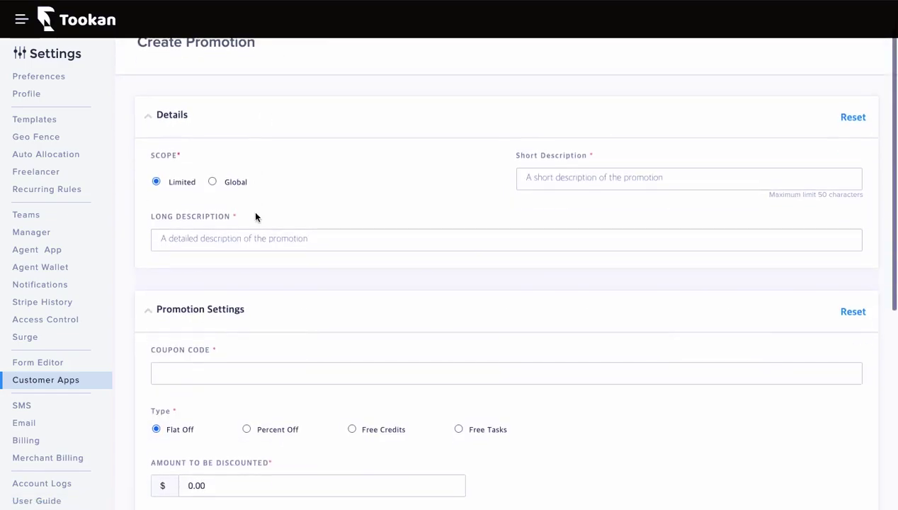
scroll(254, 214, down, 1)
scroll(254, 214, down, 1)
scroll(255, 216, down, 1)
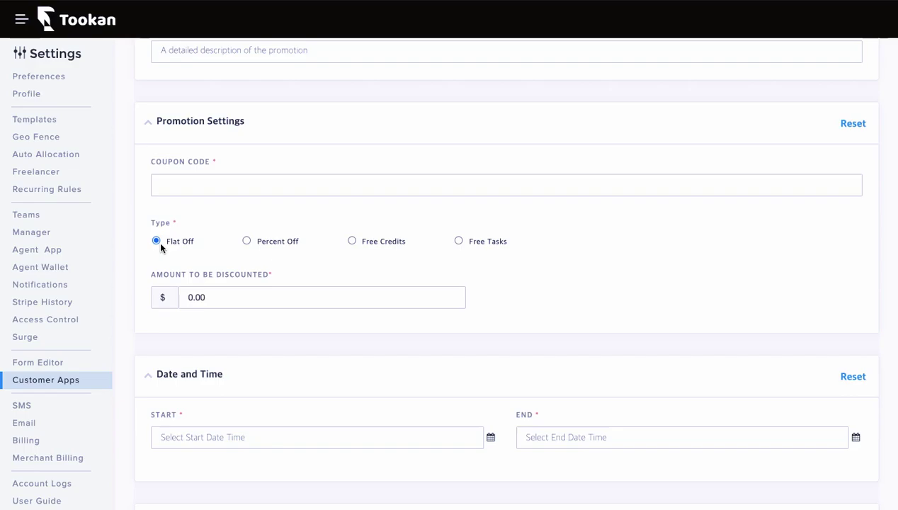
Try the Percent Off and Free Credits types, settling on Free Tasks
click(246, 241)
click(353, 242)
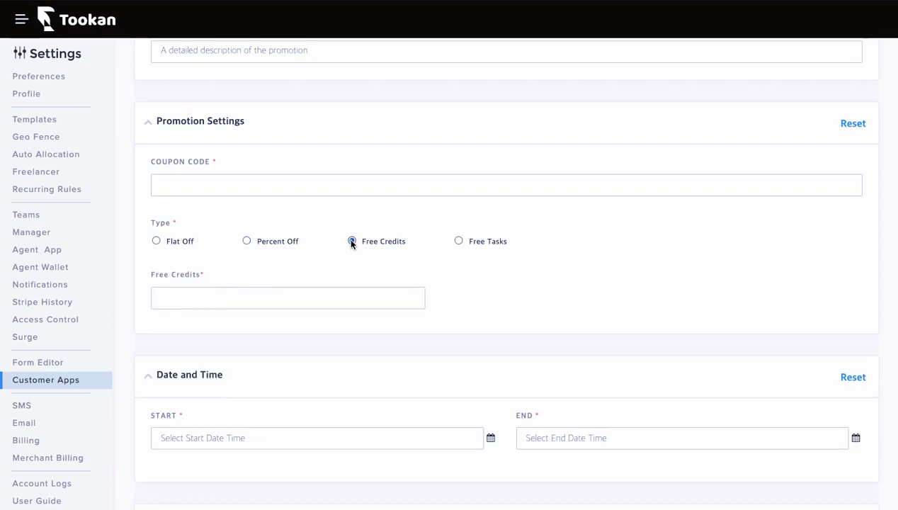
click(459, 241)
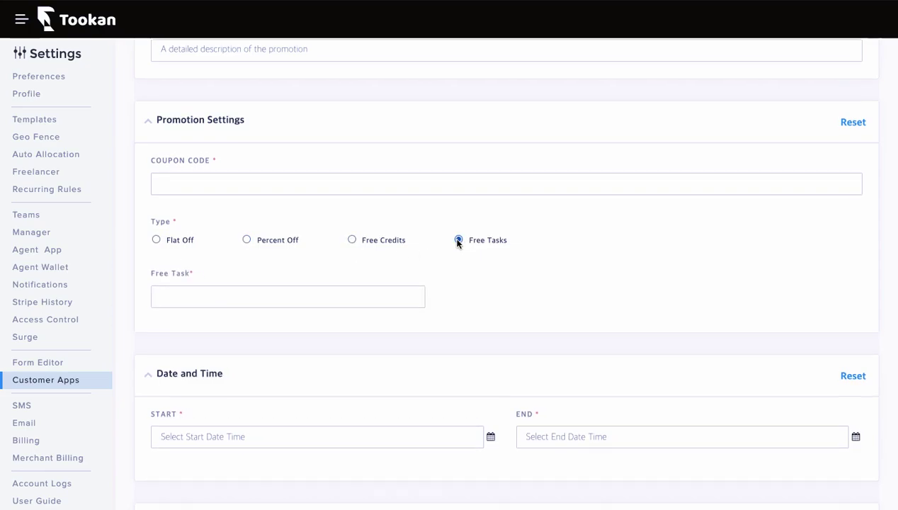
Check the Start and End date pickers without choosing dates, then cancel the promotion draft
scroll(458, 243, down, 2)
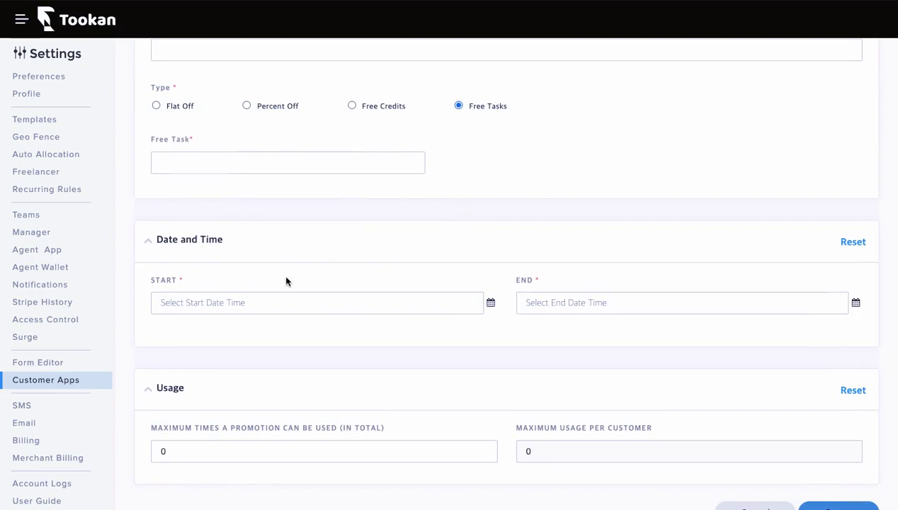
click(218, 300)
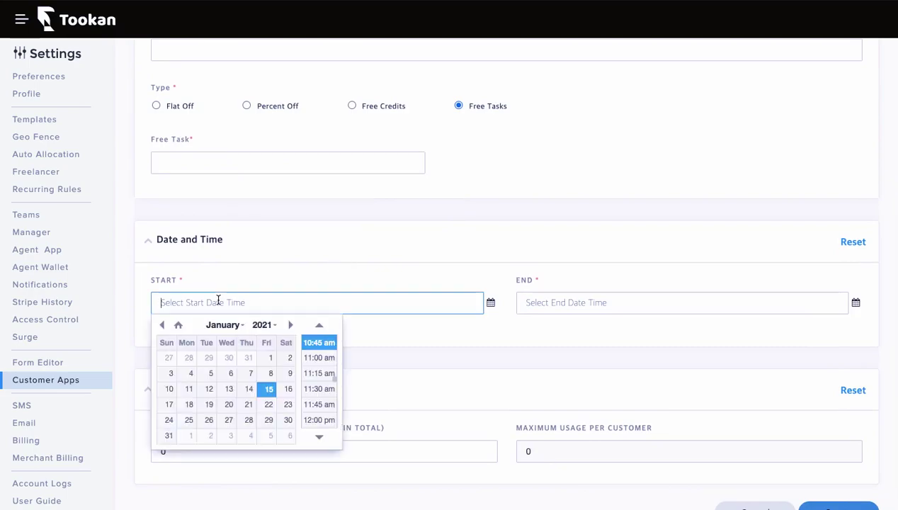
click(561, 302)
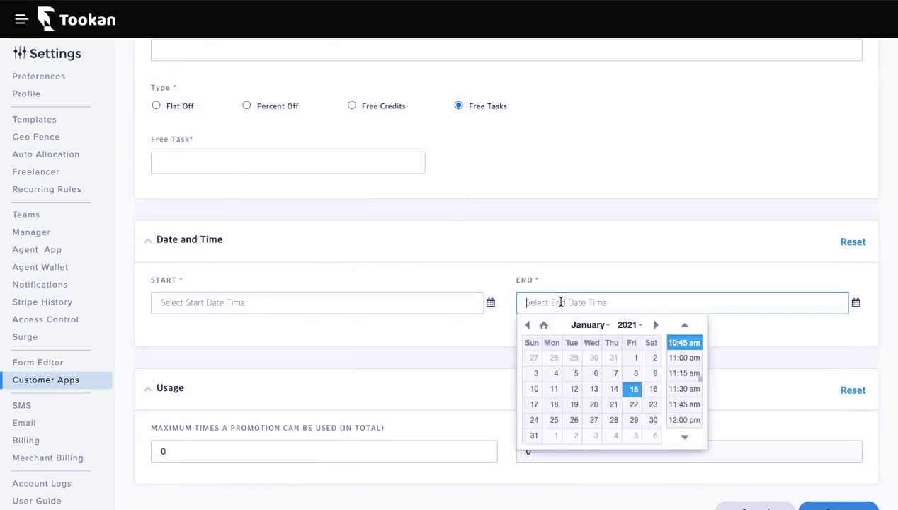
click(511, 325)
scroll(511, 324, down, 1)
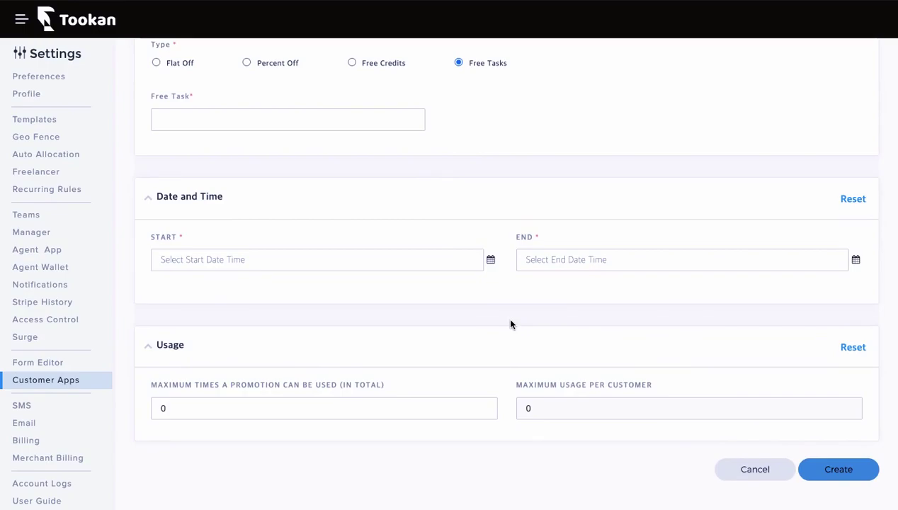
click(755, 470)
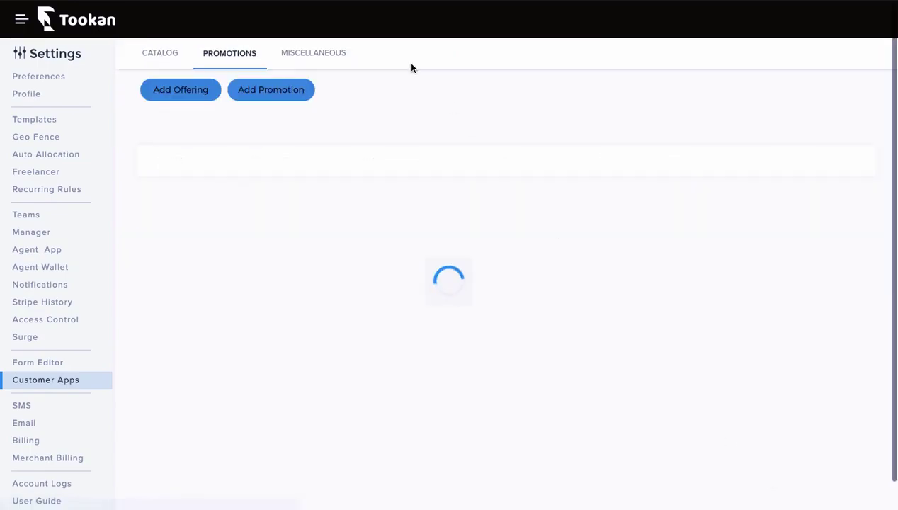
On Miscellaneous, toggle guest login, then review referral, Subscription Amount and Taxes settings
click(299, 56)
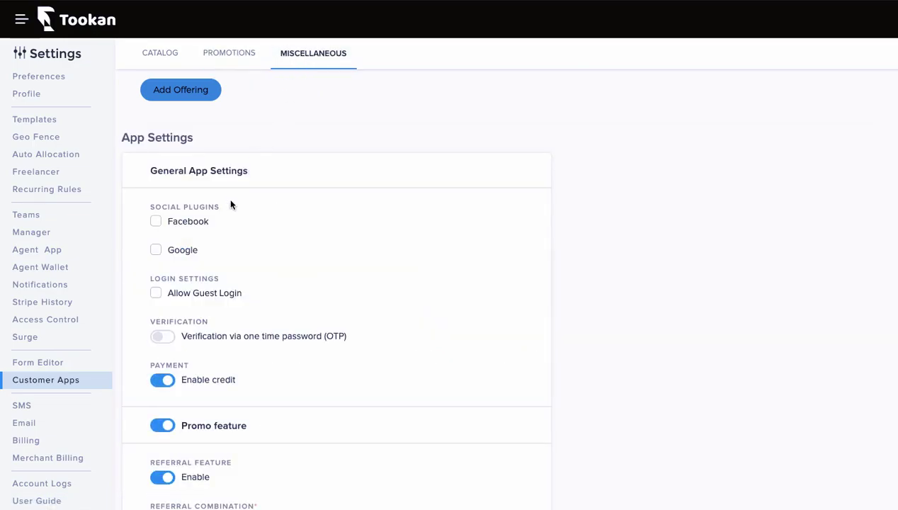
scroll(230, 184, down, 2)
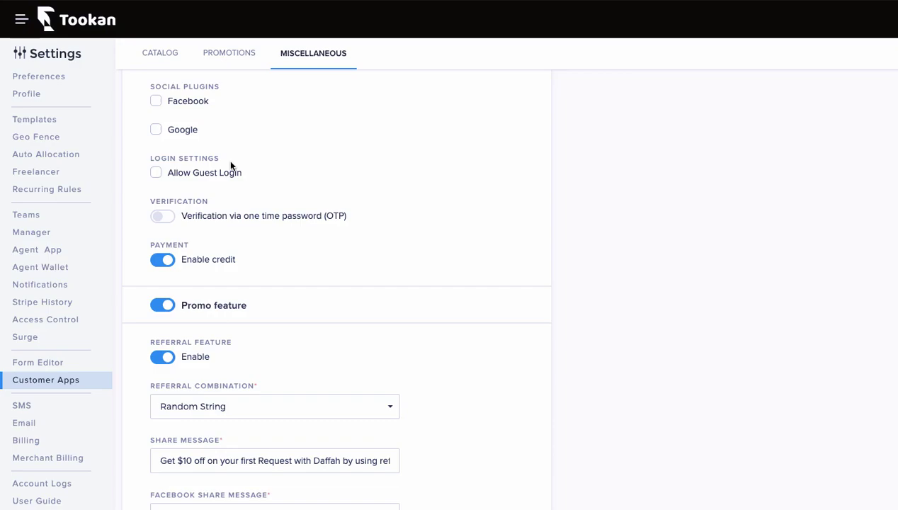
click(161, 172)
scroll(161, 170, down, 1)
scroll(160, 165, down, 3)
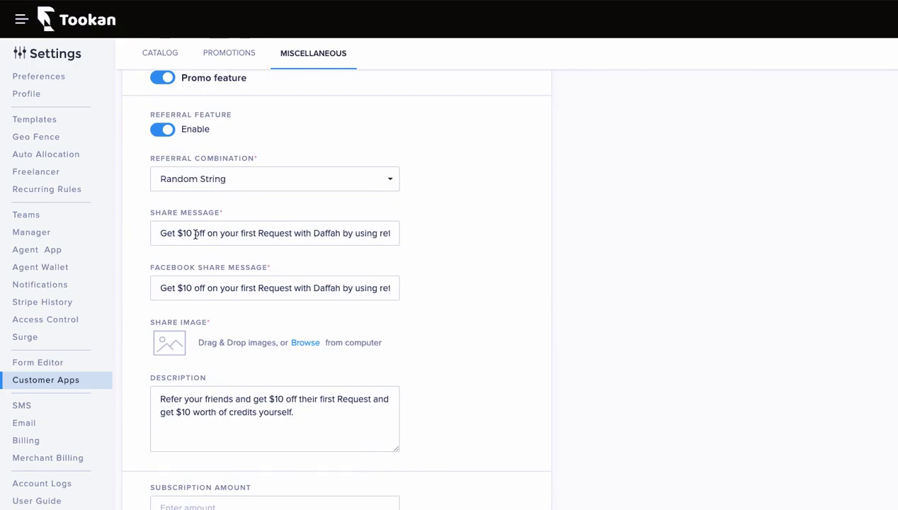
scroll(196, 235, down, 3)
scroll(196, 234, down, 1)
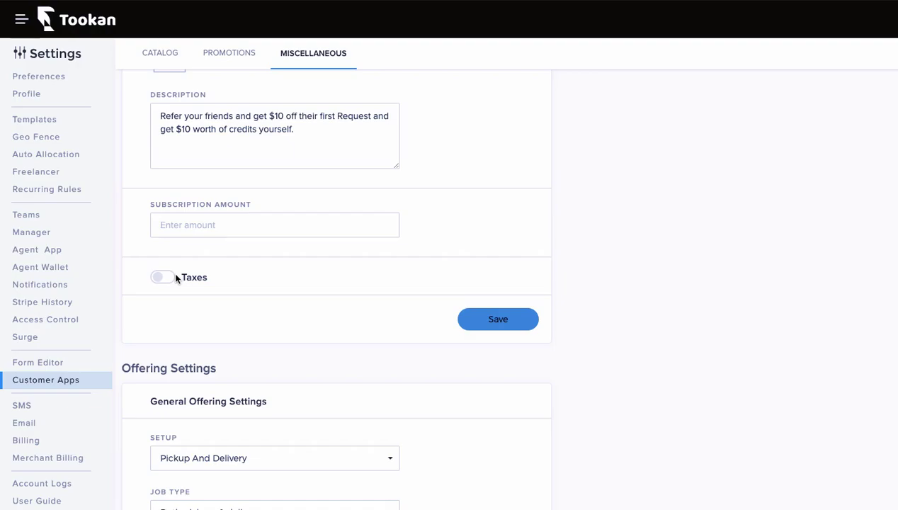
scroll(176, 278, down, 2)
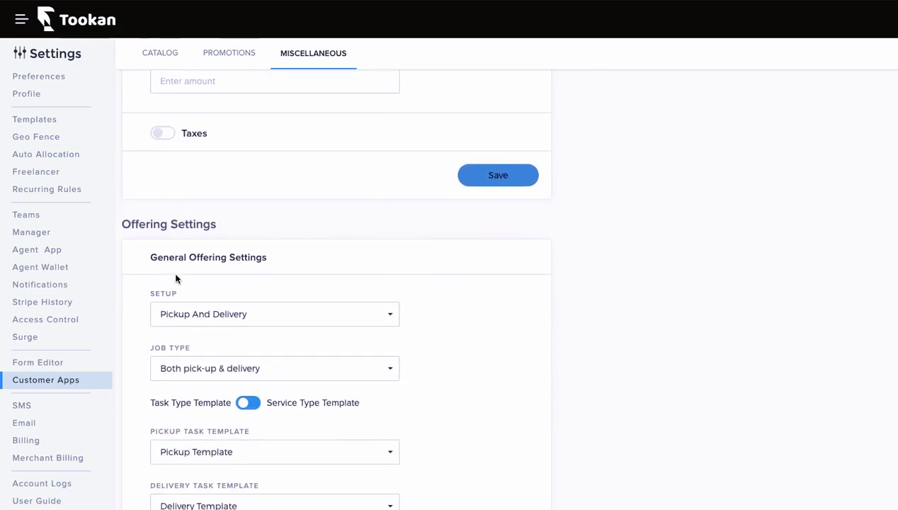
scroll(176, 278, down, 2)
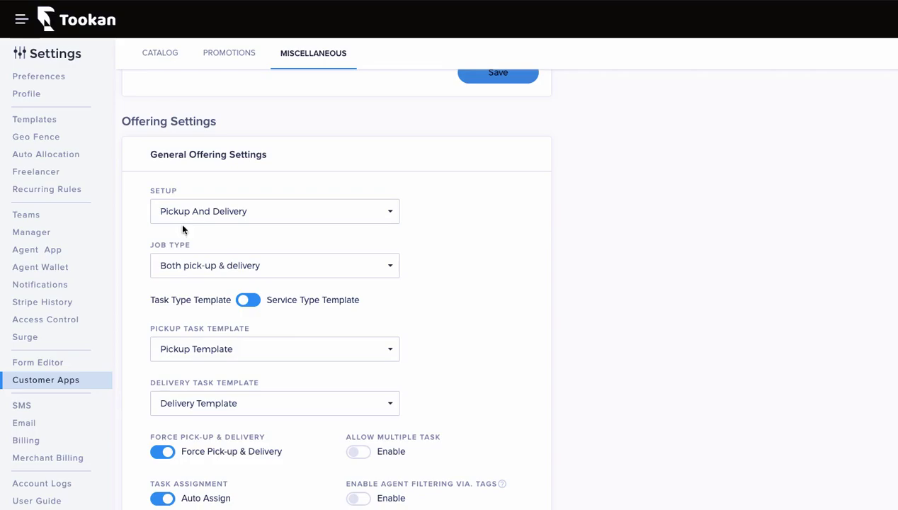
click(187, 265)
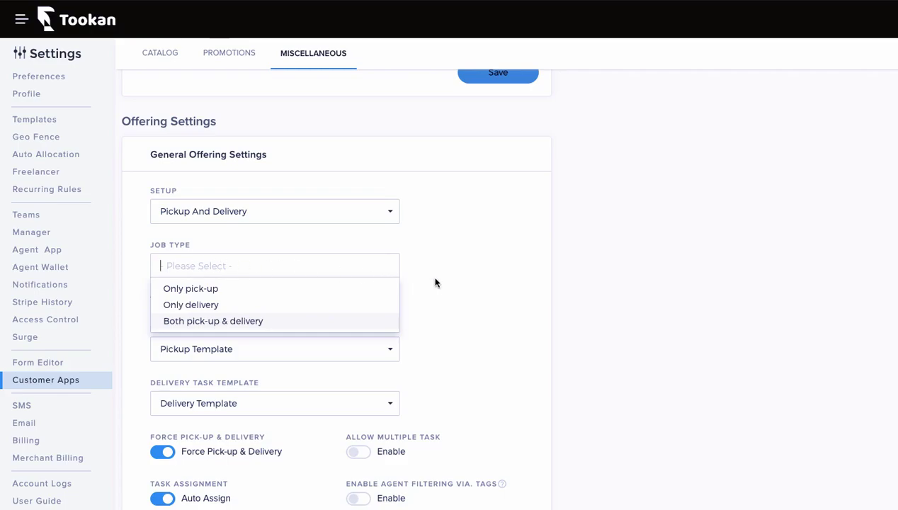
key(Return)
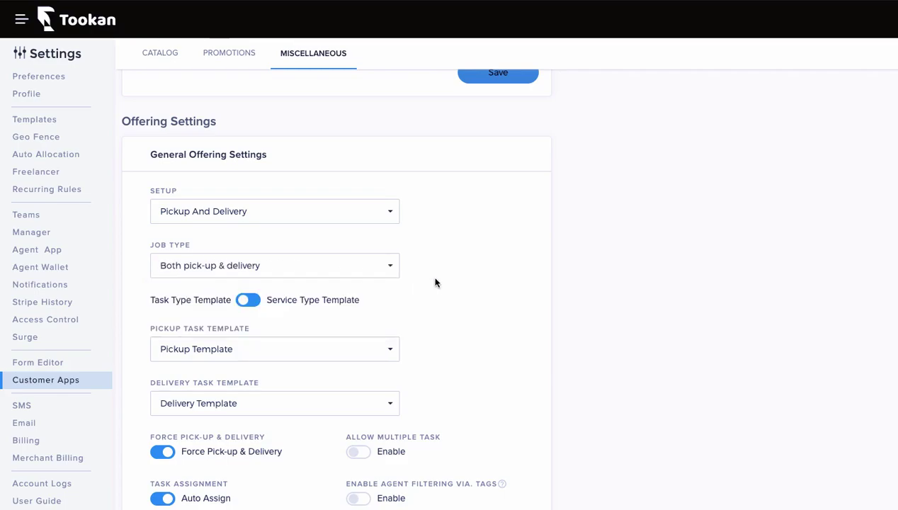
scroll(437, 154, down, 5)
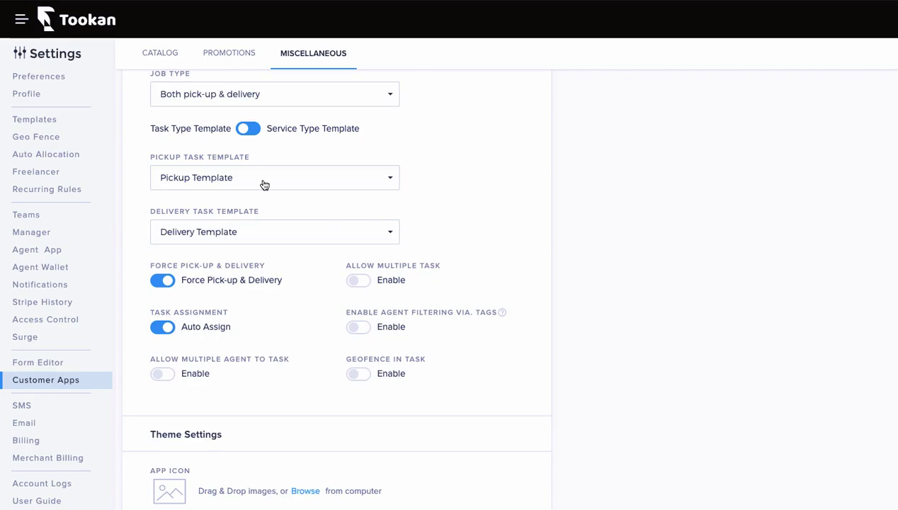
scroll(262, 183, down, 3)
scroll(262, 182, down, 2)
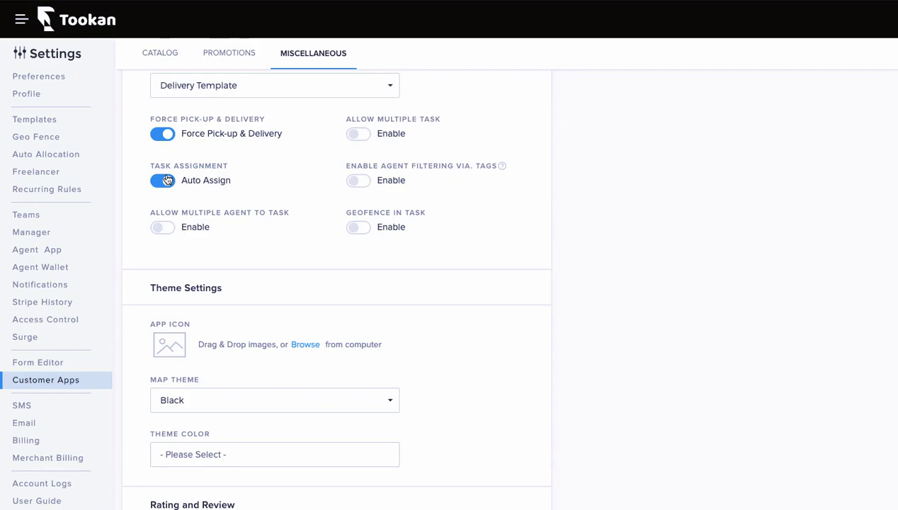
scroll(167, 179, down, 1)
scroll(166, 176, down, 1)
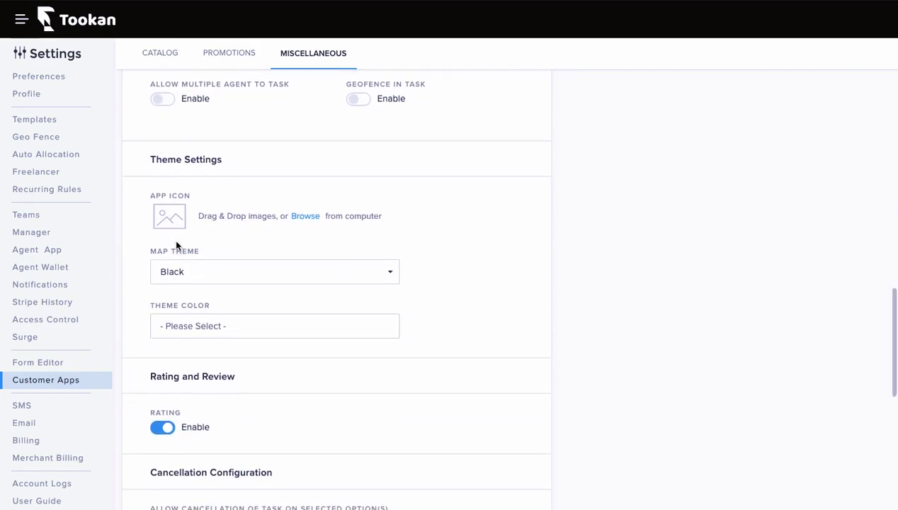
scroll(176, 245, down, 1)
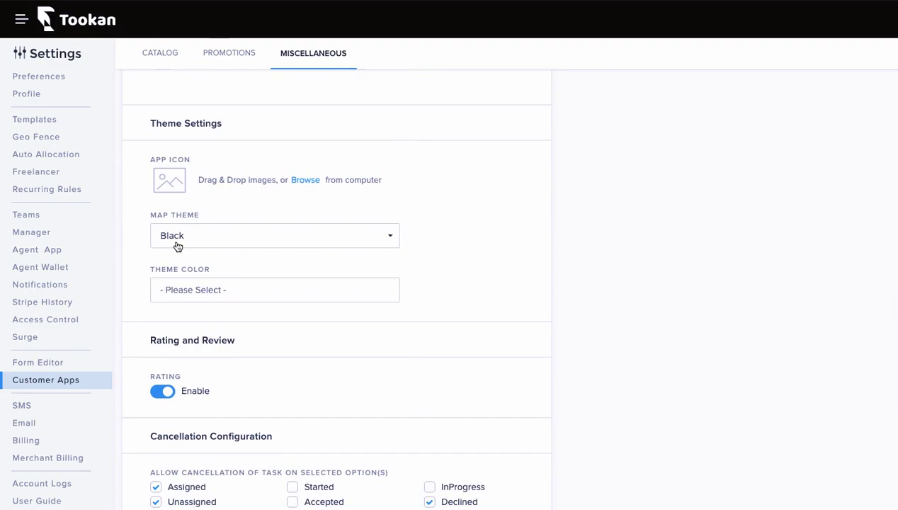
click(177, 246)
click(289, 190)
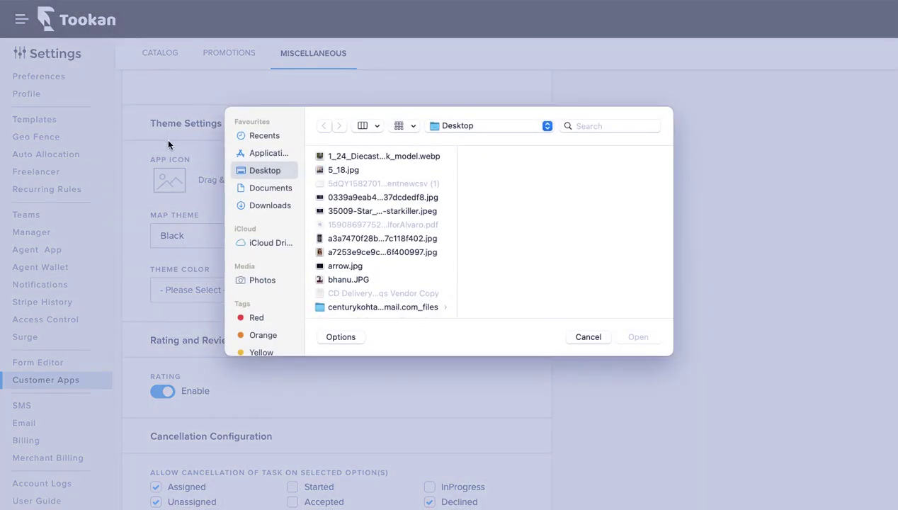
click(587, 338)
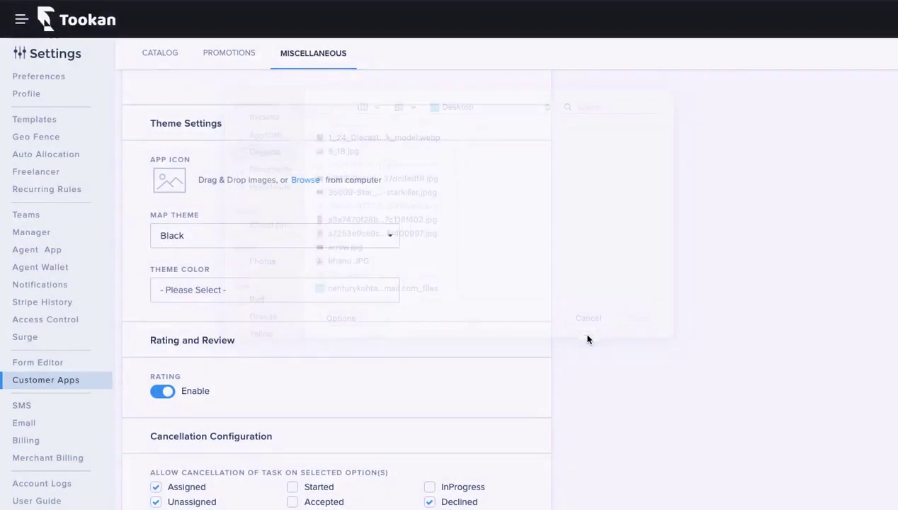
scroll(309, 280, down, 1)
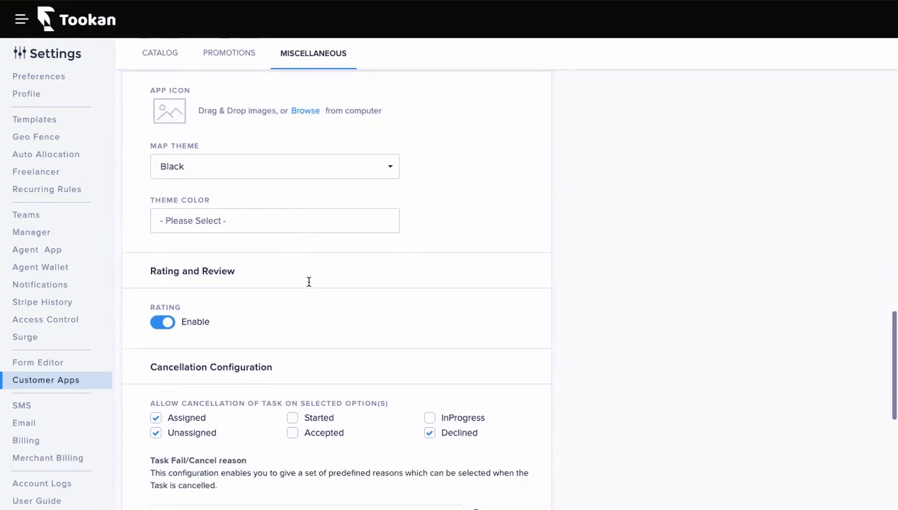
scroll(309, 281, down, 1)
scroll(311, 284, down, 1)
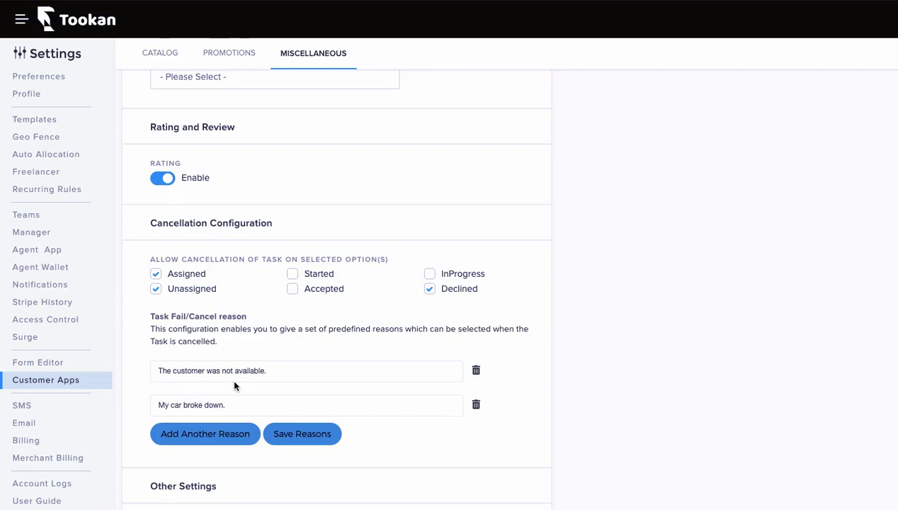
scroll(236, 381, down, 1)
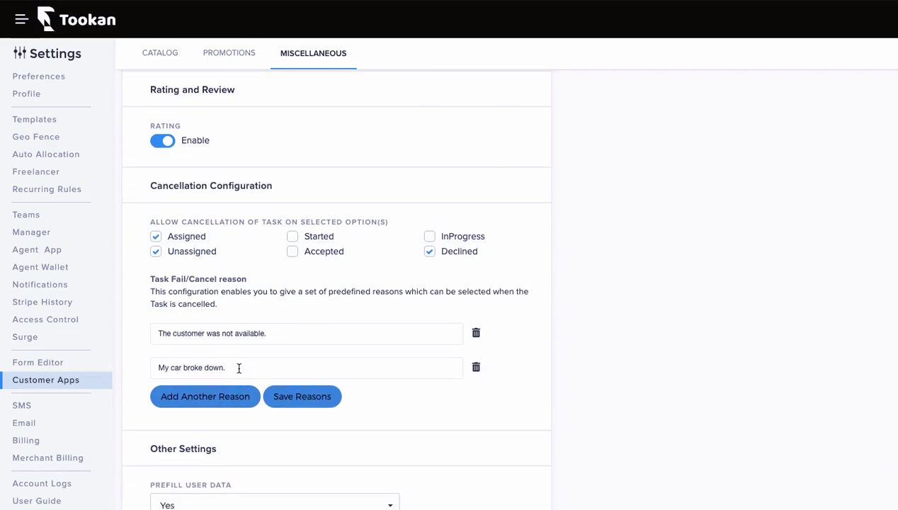
scroll(238, 368, down, 3)
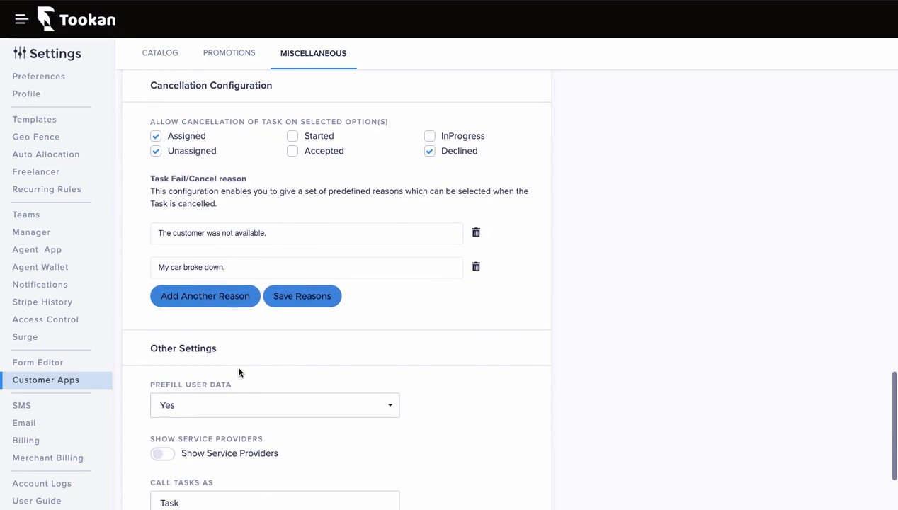
scroll(238, 372, down, 2)
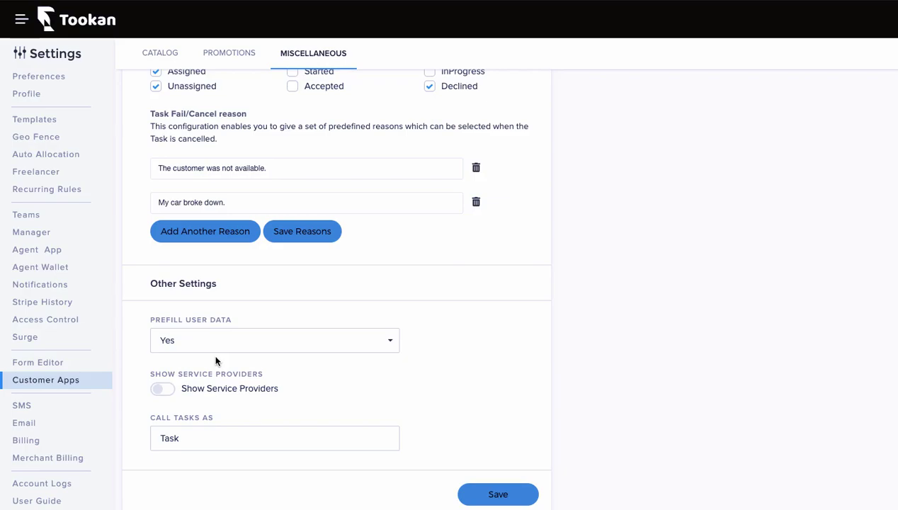
Replace 'Task' with 'Service' in the Call Tasks As field
scroll(216, 361, down, 1)
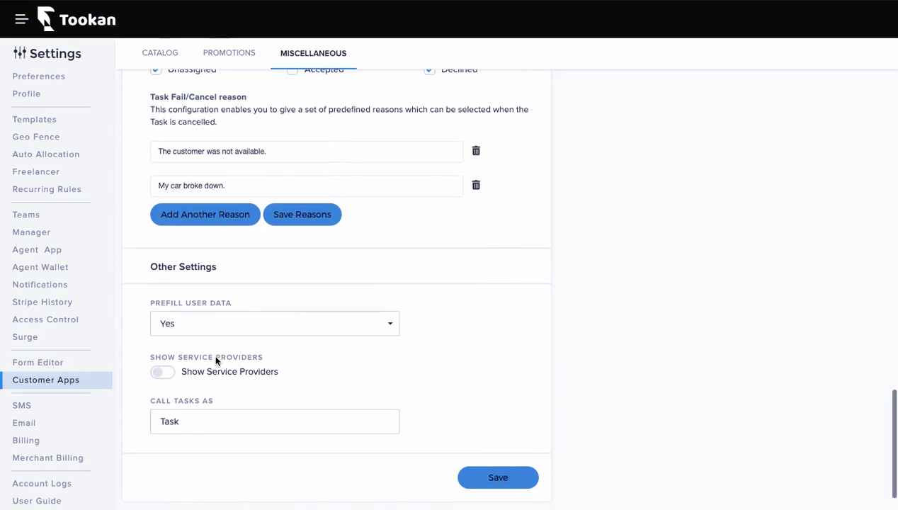
scroll(216, 360, down, 2)
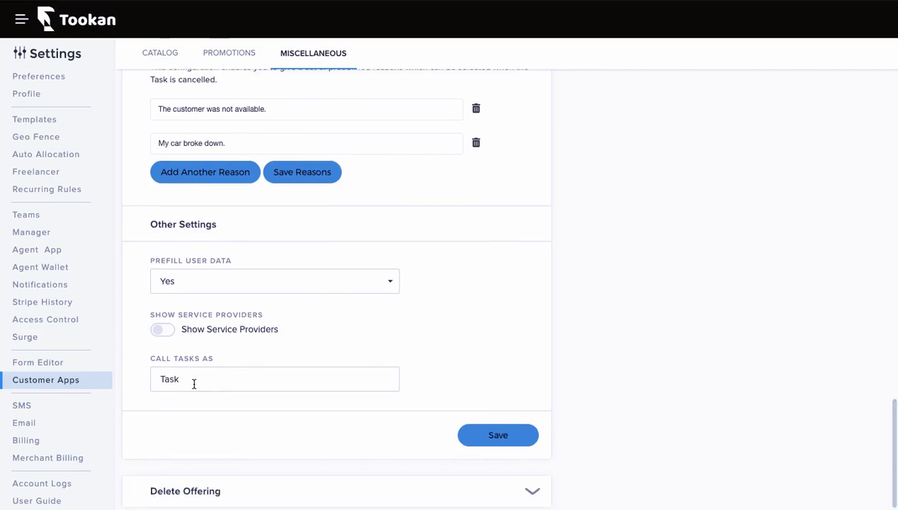
double_click(194, 383)
text(Service)
scroll(195, 382, down, 1)
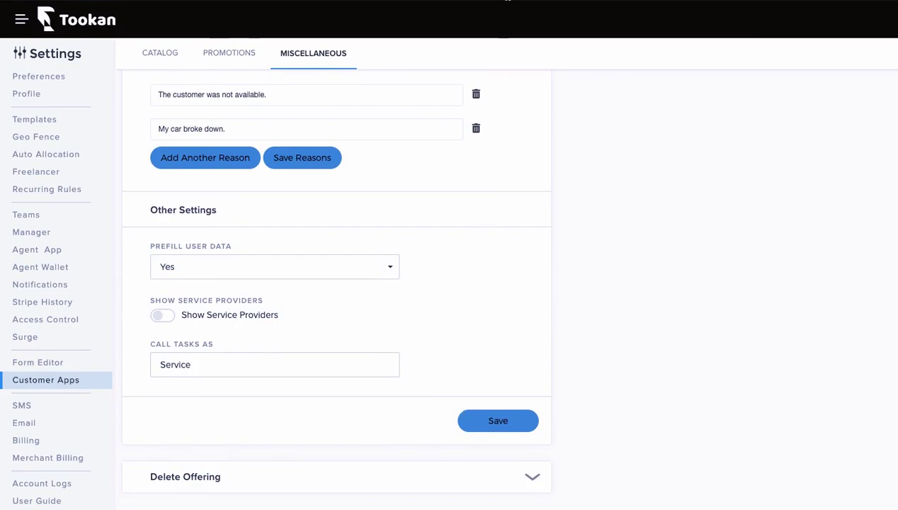
scroll(502, 76, up, 10)
scroll(502, 76, up, 10)
scroll(502, 76, up, 1)
Expand Delete Offering and put the cursor in its Current Password field
click(219, 480)
scroll(229, 466, down, 2)
click(231, 437)
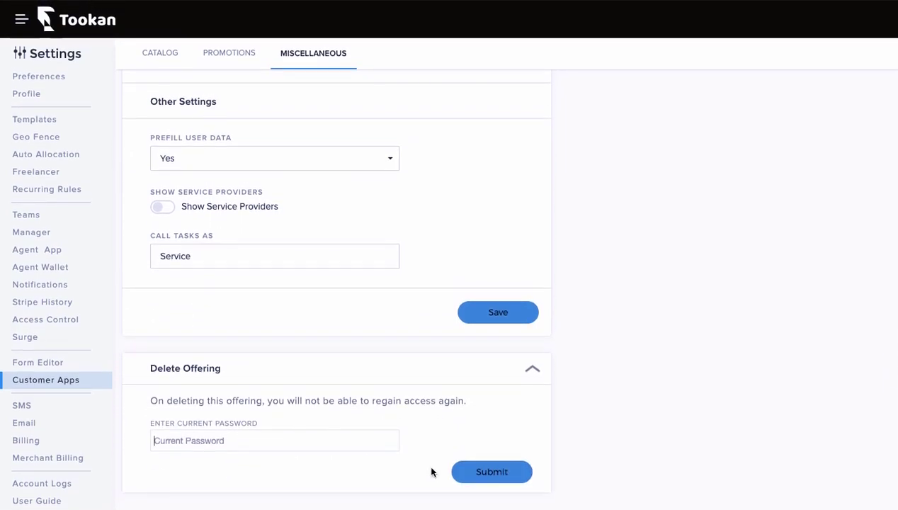